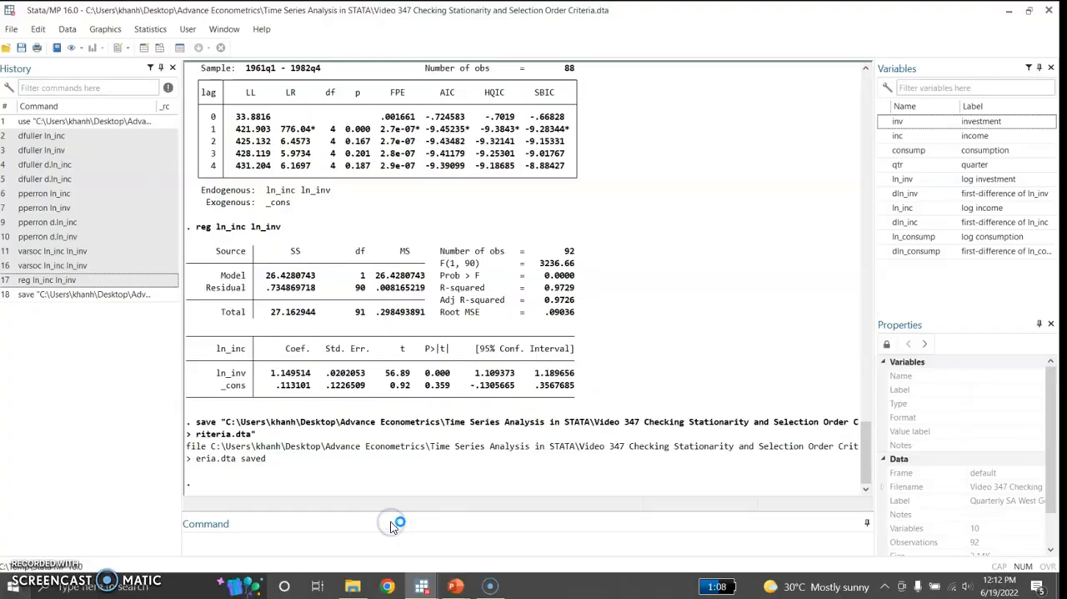
# Run the sum command to produce summary statistics for all variables in the dataset.
pyautogui.click(283, 538)
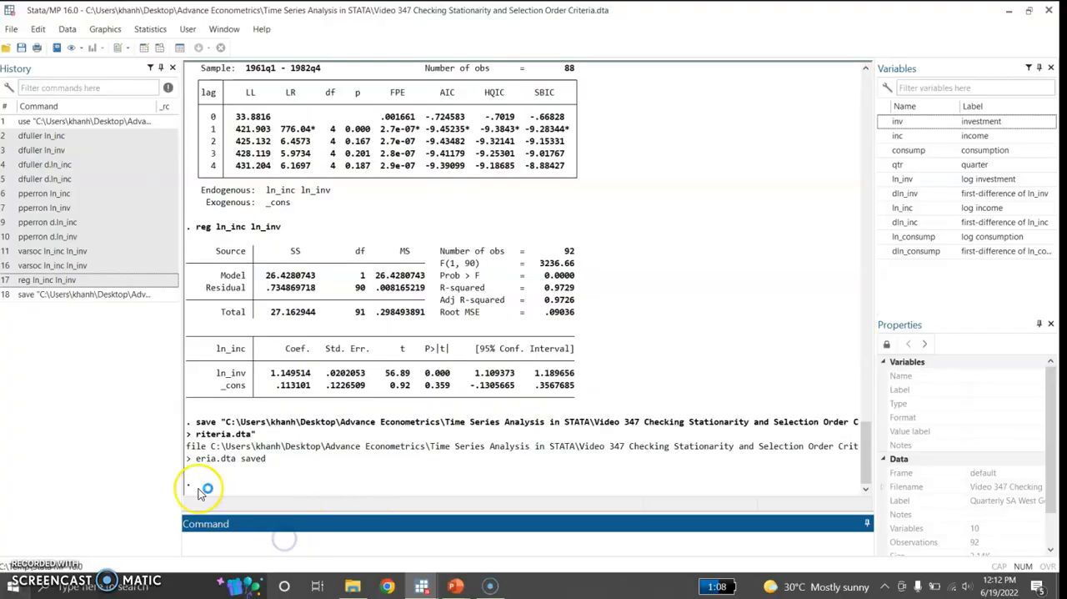
pyautogui.click(267, 545)
pyautogui.write('sum')
pyautogui.press('Return')
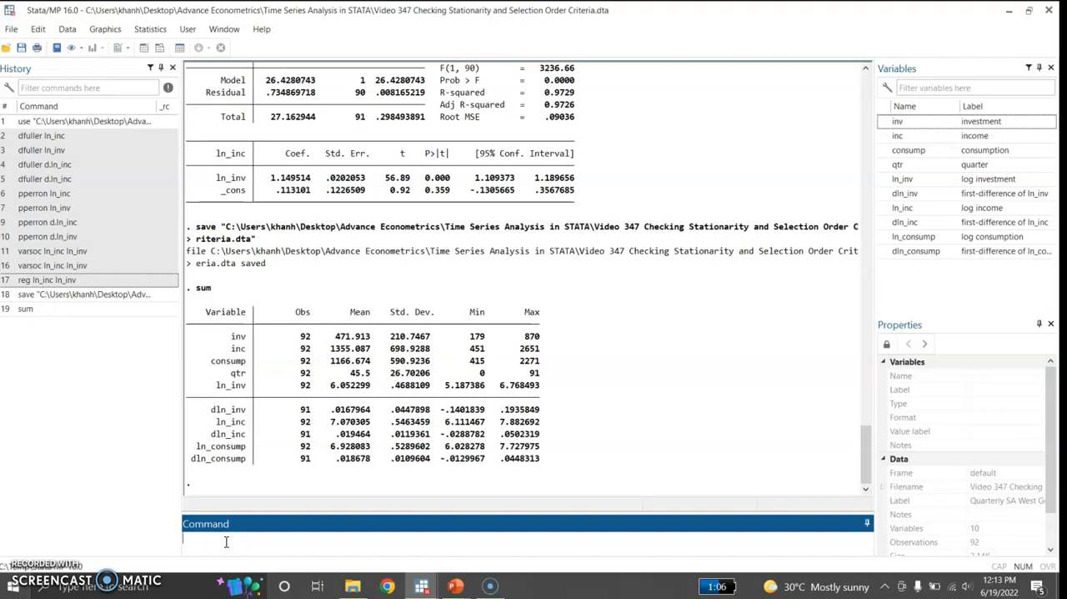
# Declare the dataset as time series with qtr as the time variable using tsset.
pyautogui.write('tsset qtr')
pyautogui.press('Return')
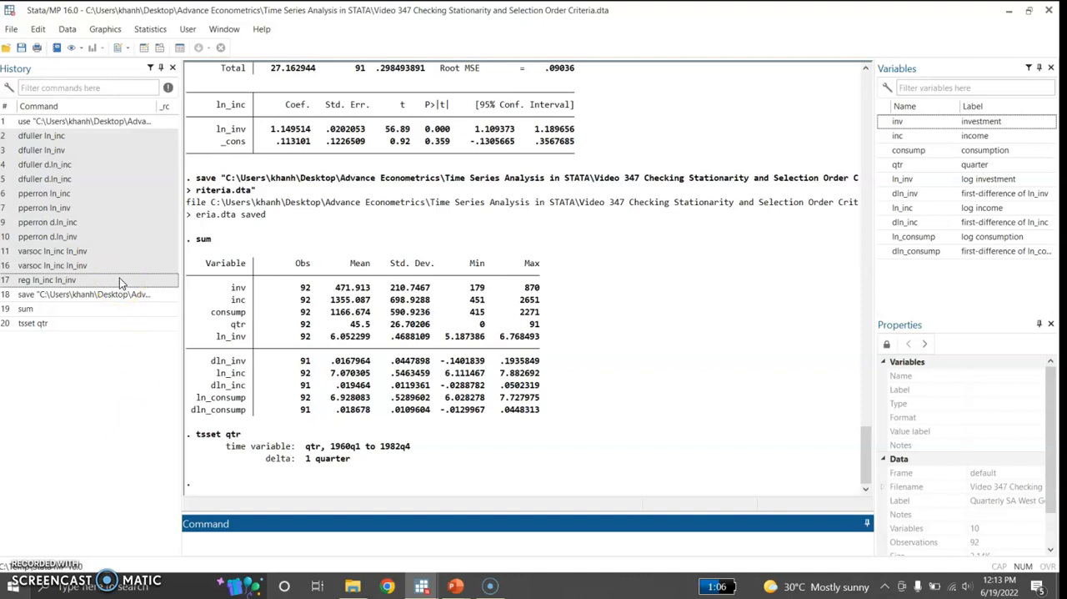
# Run Dickey-Fuller unit-root tests (dfuller) on the levels of ln_inc and ln_inv.
pyautogui.doubleClick(82, 137)
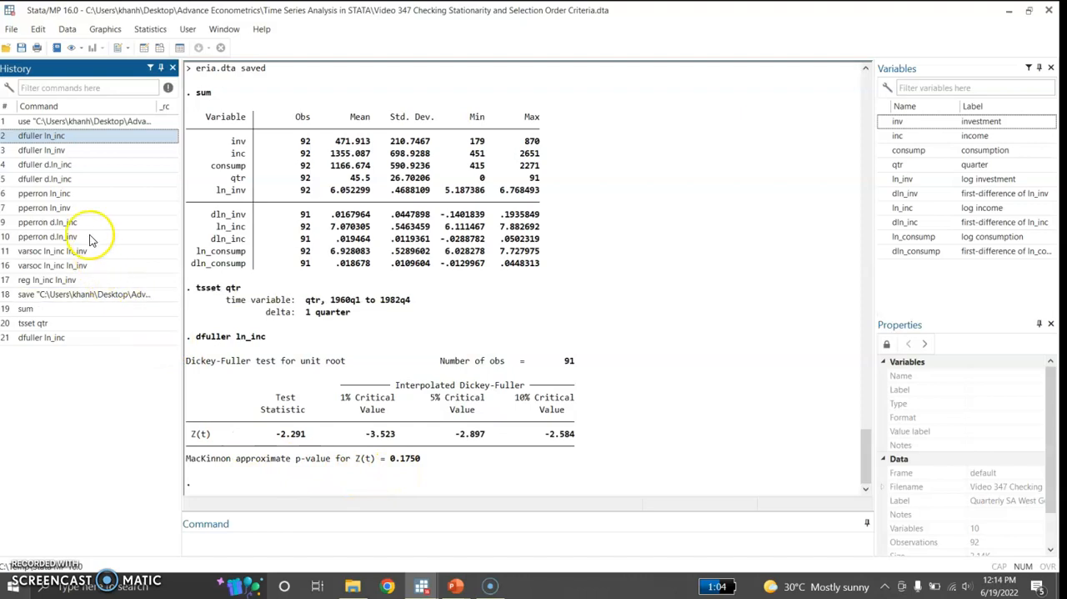
pyautogui.click(87, 151)
pyautogui.click(276, 537)
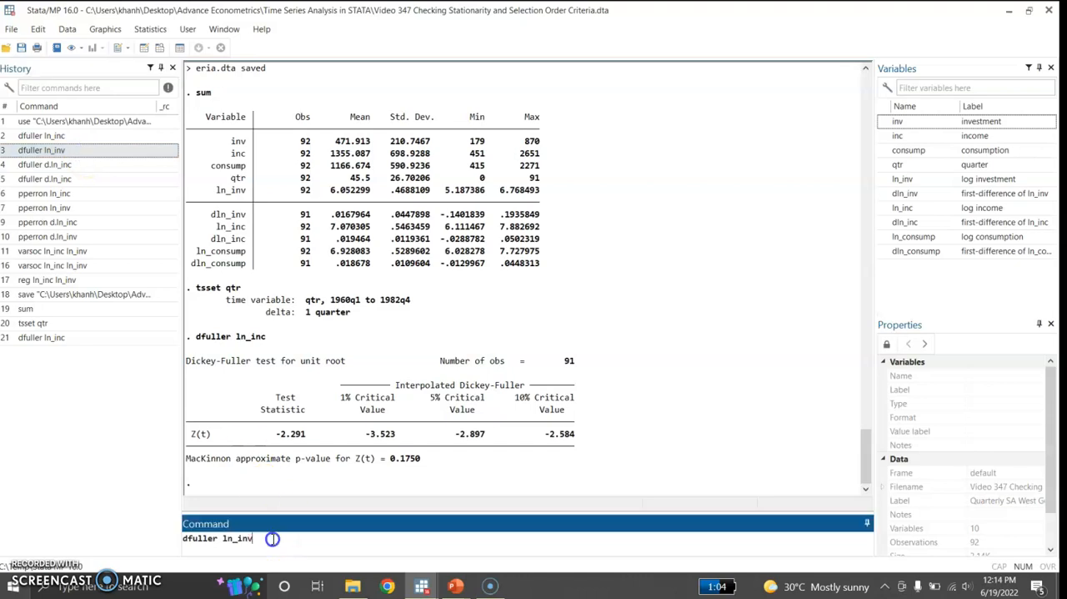
pyautogui.press('Return')
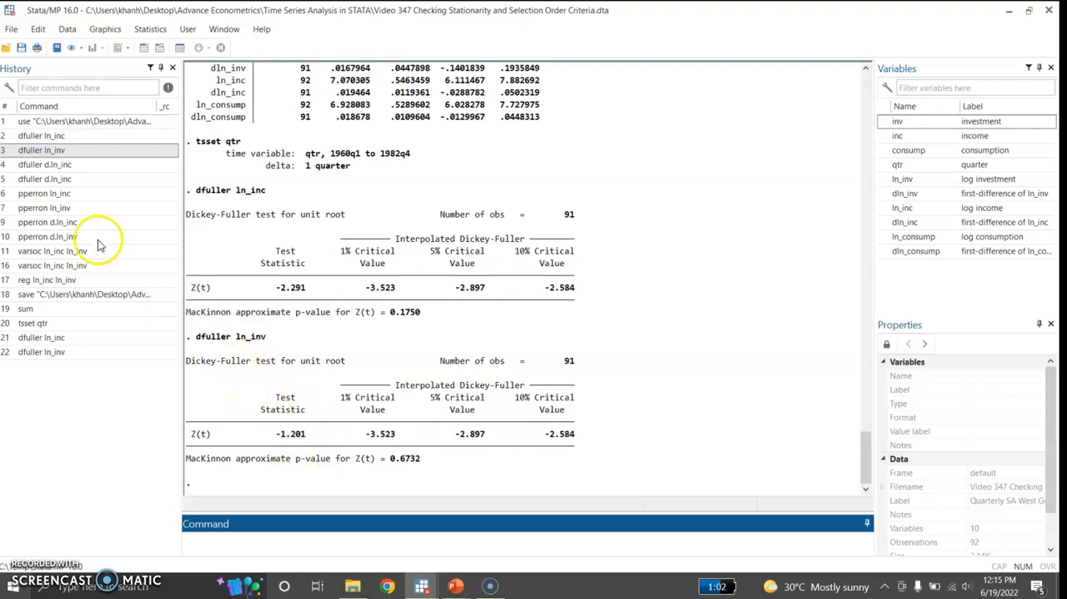
# Run a Dickey-Fuller unit-root test on the first difference of log income, d.ln_inc.
pyautogui.click(87, 165)
pyautogui.click(268, 539)
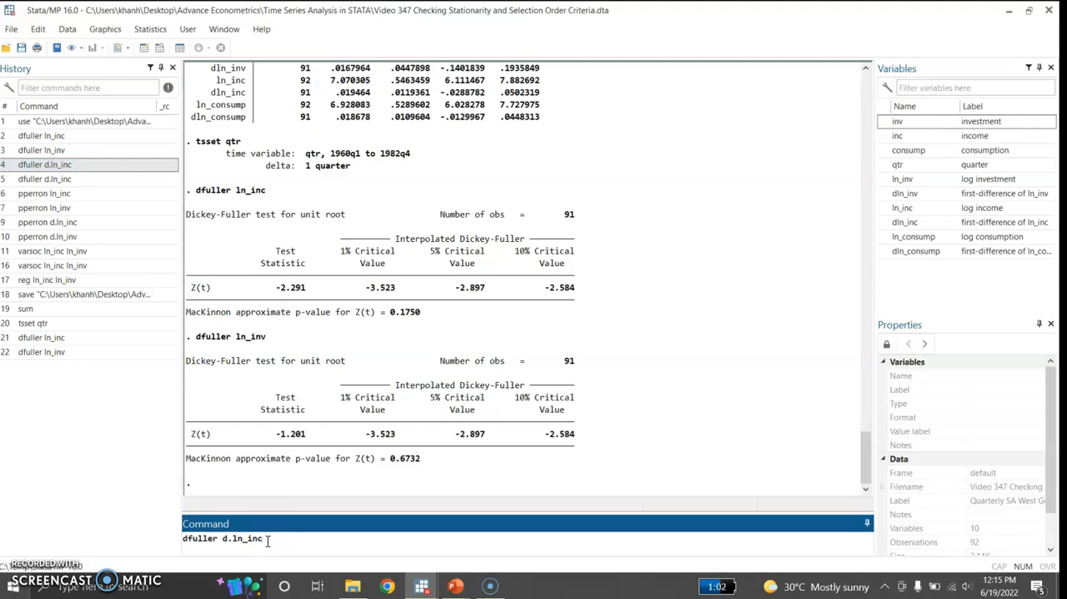
pyautogui.press('Return')
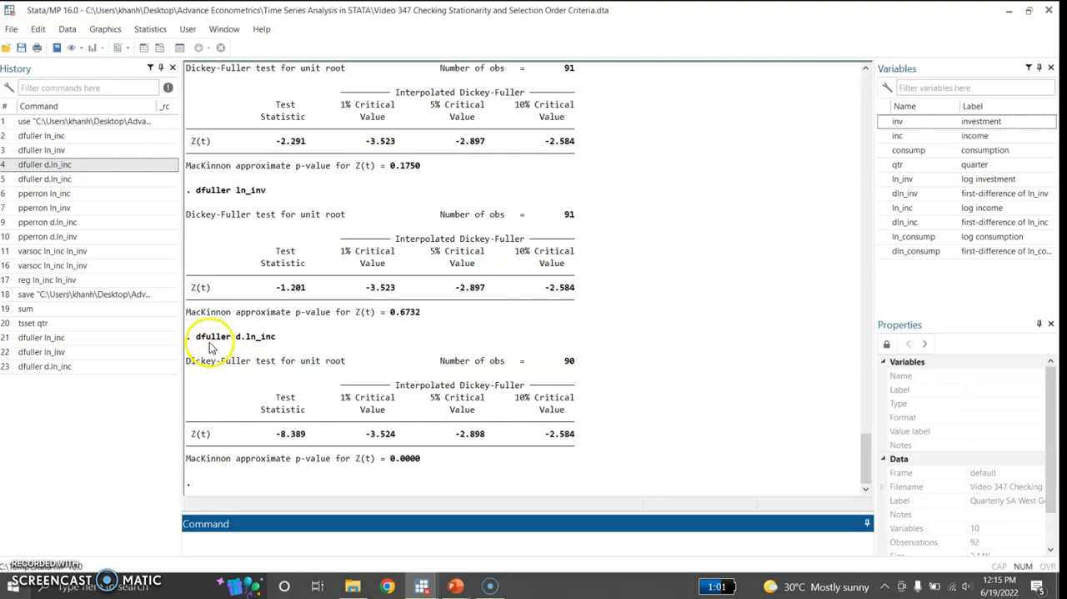
# Reuse the last Dickey-Fuller command, changing its variable to d.ln_inv, and run the test on differenced log investment.
pyautogui.moveTo(195, 336); pyautogui.dragTo(282, 340)
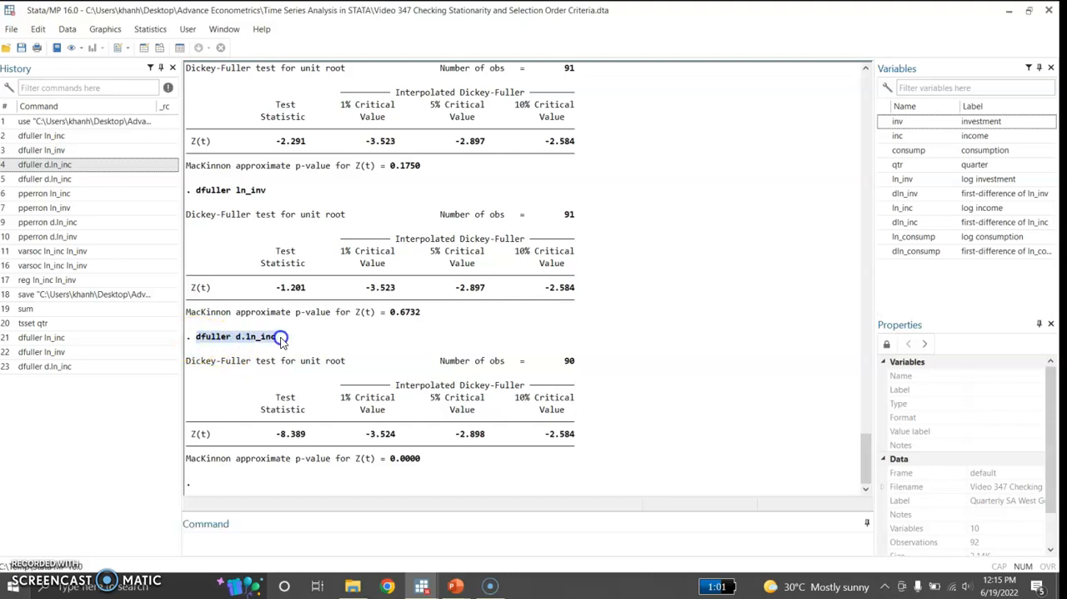
pyautogui.rightClick(254, 340)
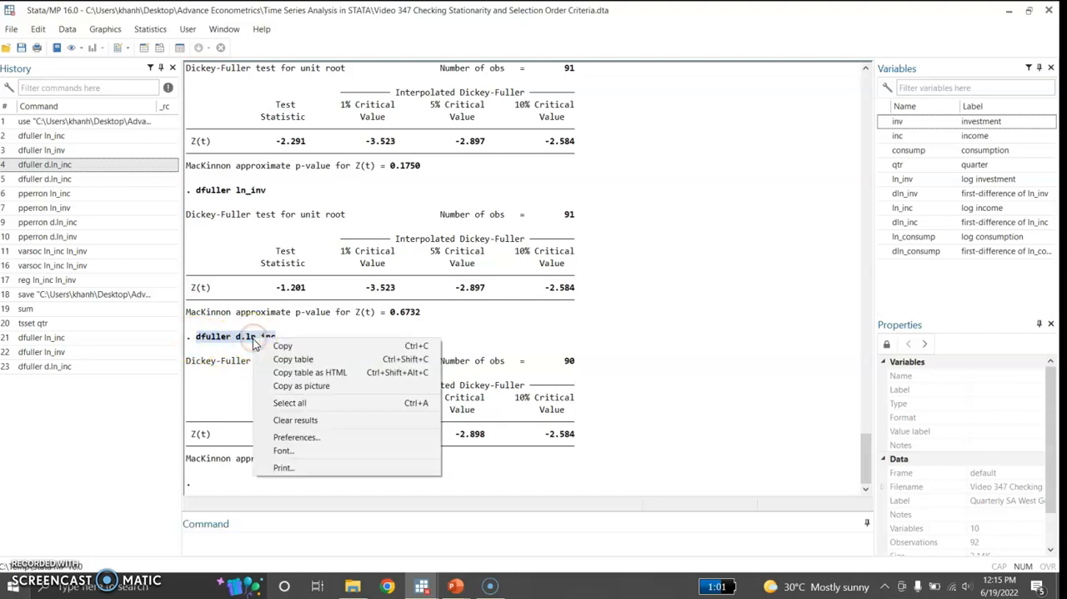
pyautogui.click(266, 346)
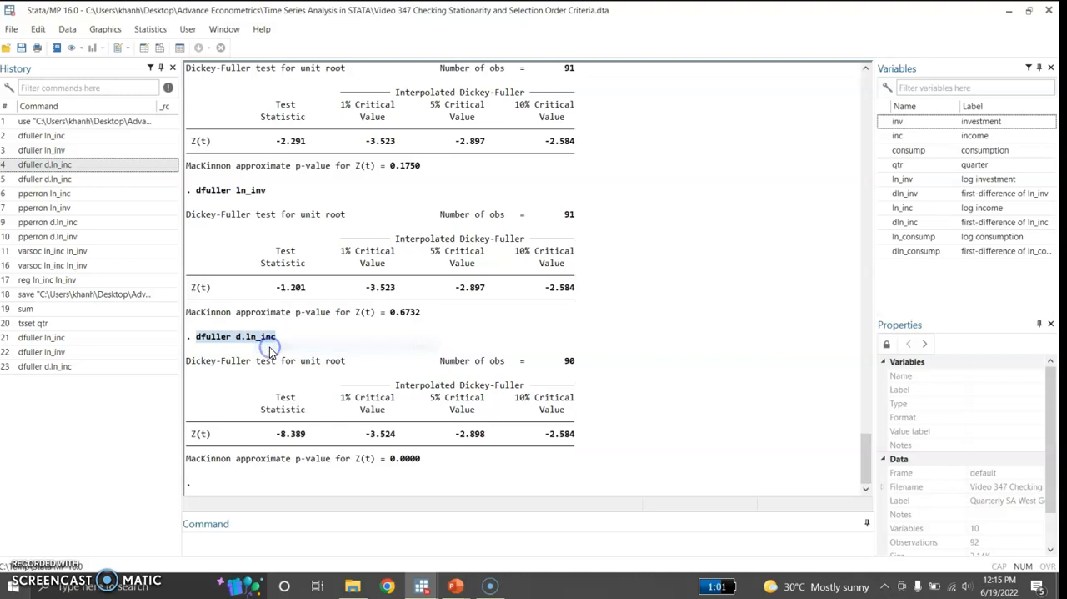
pyautogui.click(233, 542)
pyautogui.hotkey('ctrl', 'v')
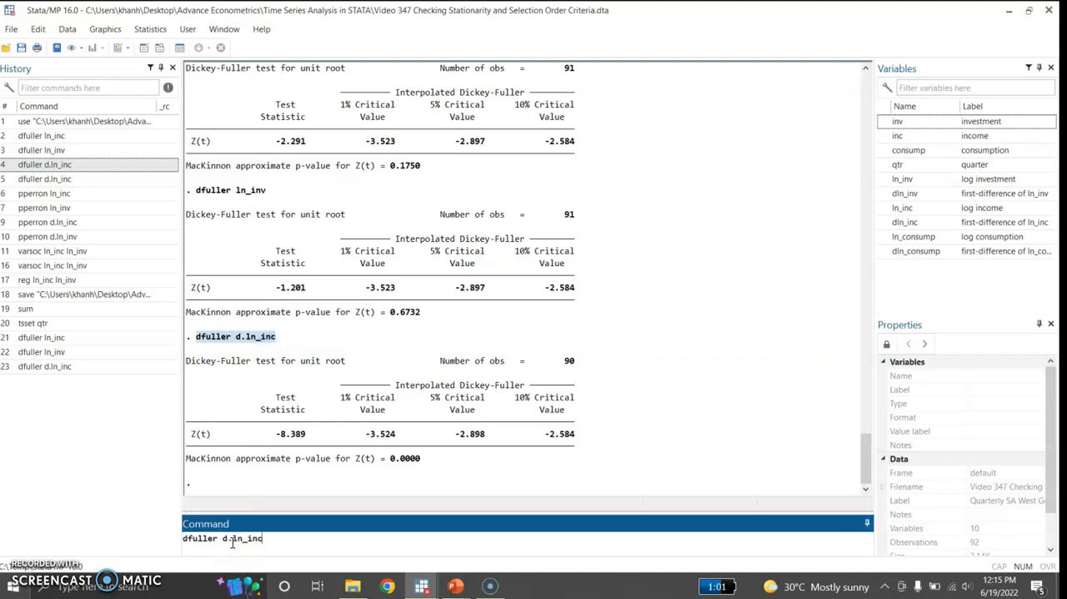
pyautogui.press('BackSpace')
pyautogui.write('v')
pyautogui.click(243, 540)
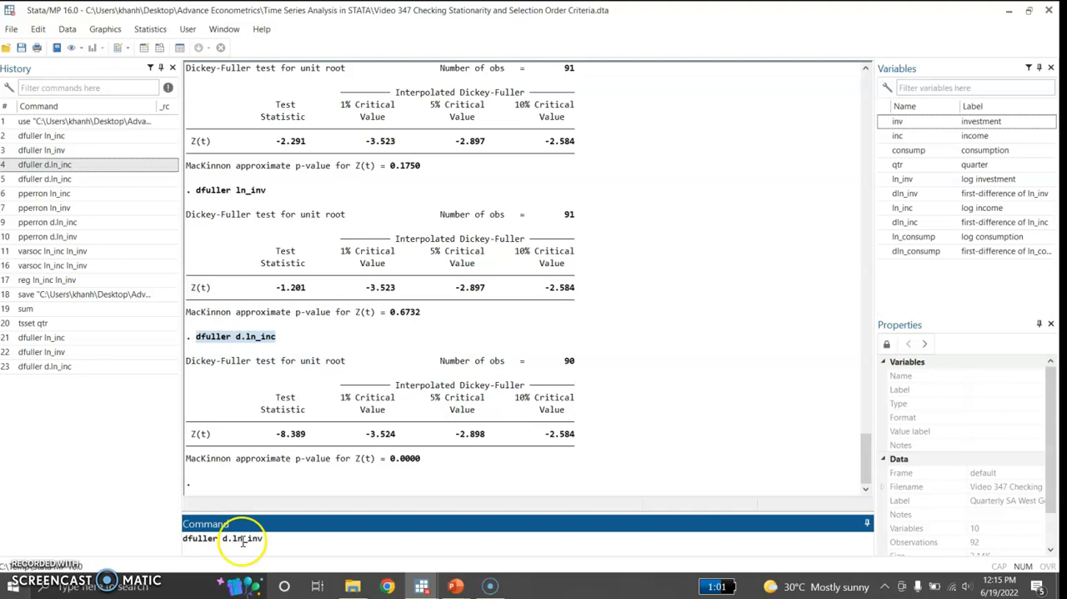
pyautogui.press('Return')
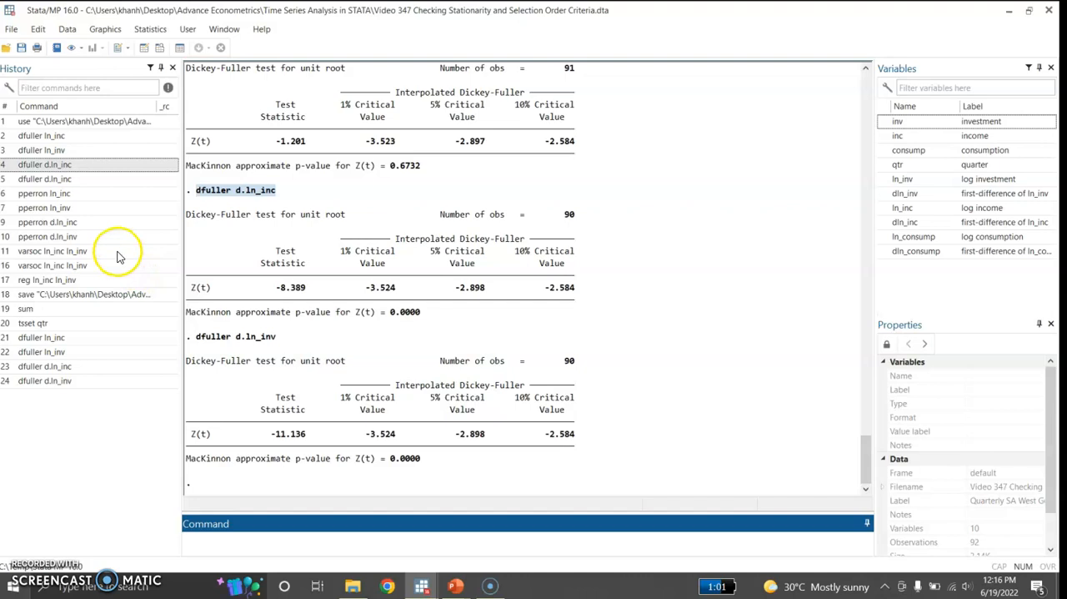
# Run Phillips-Perron unit-root tests (pperron) on the levels of ln_inc and ln_inv.
pyautogui.click(82, 195)
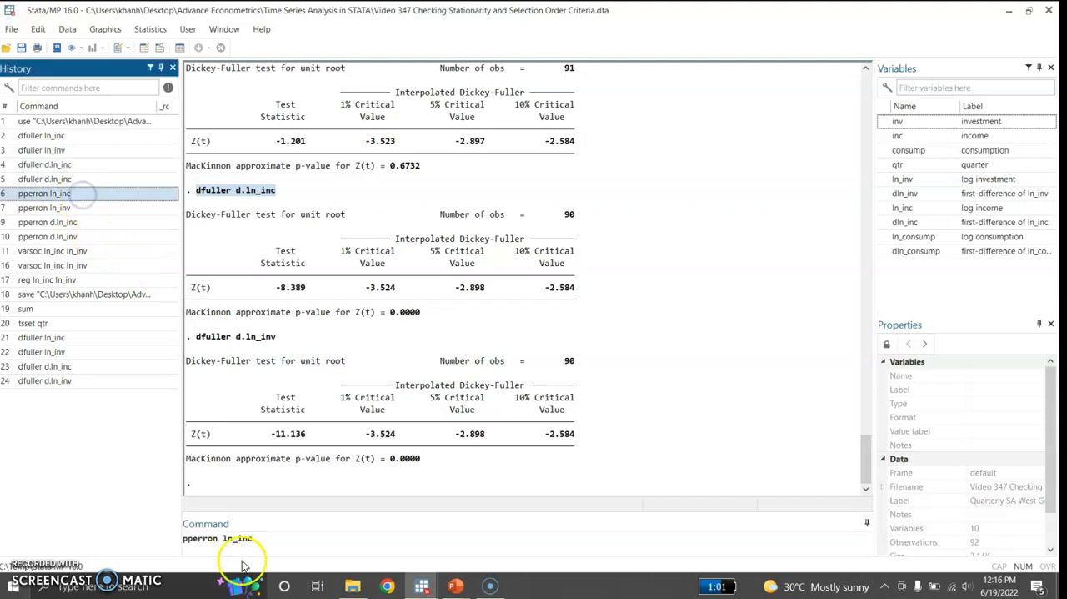
pyautogui.click(263, 537)
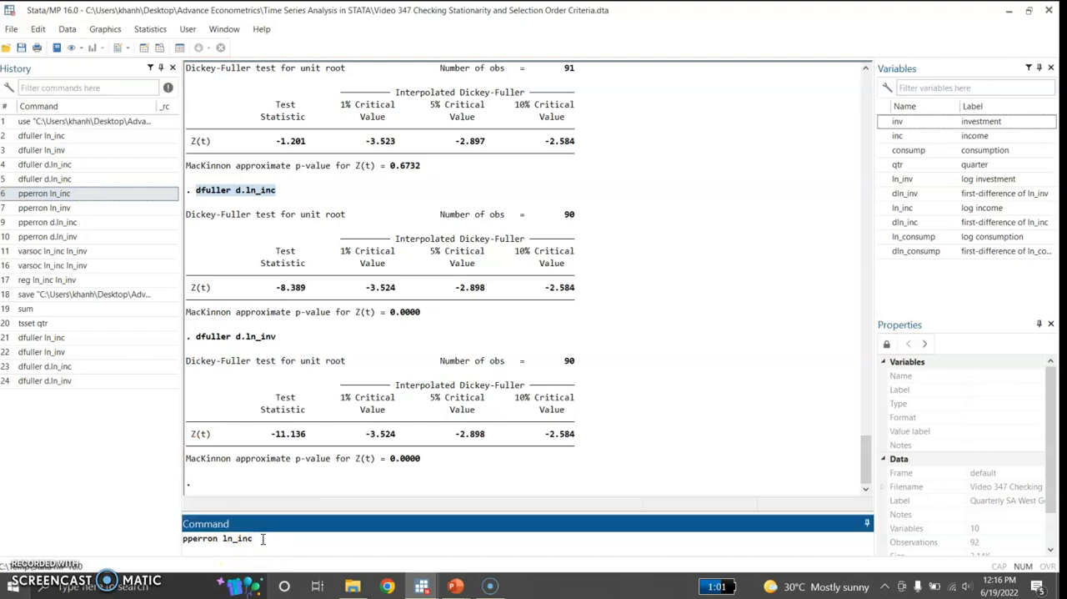
pyautogui.press('Return')
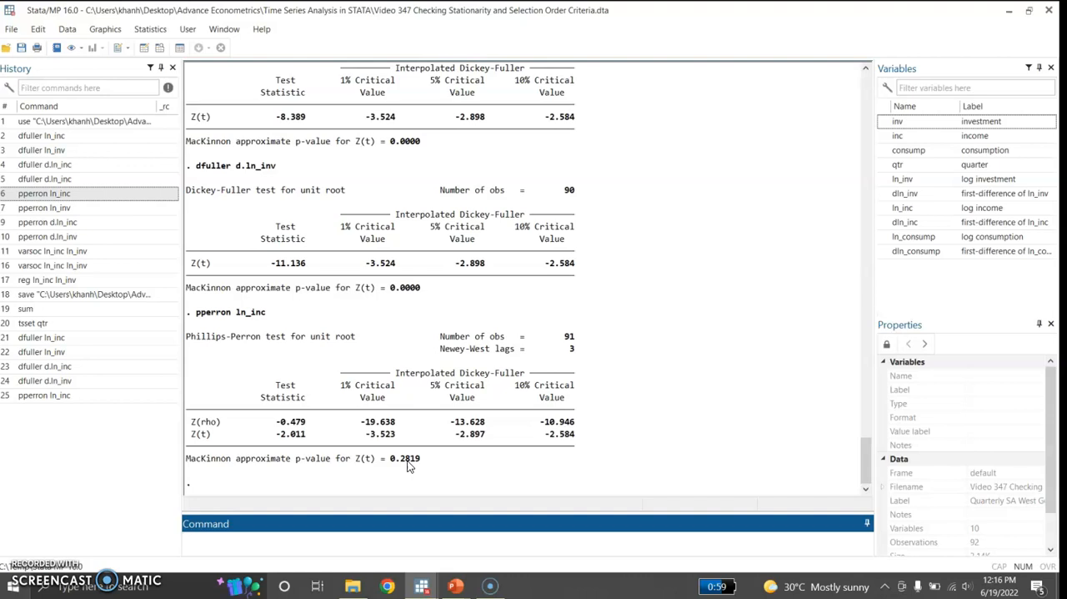
pyautogui.click(98, 209)
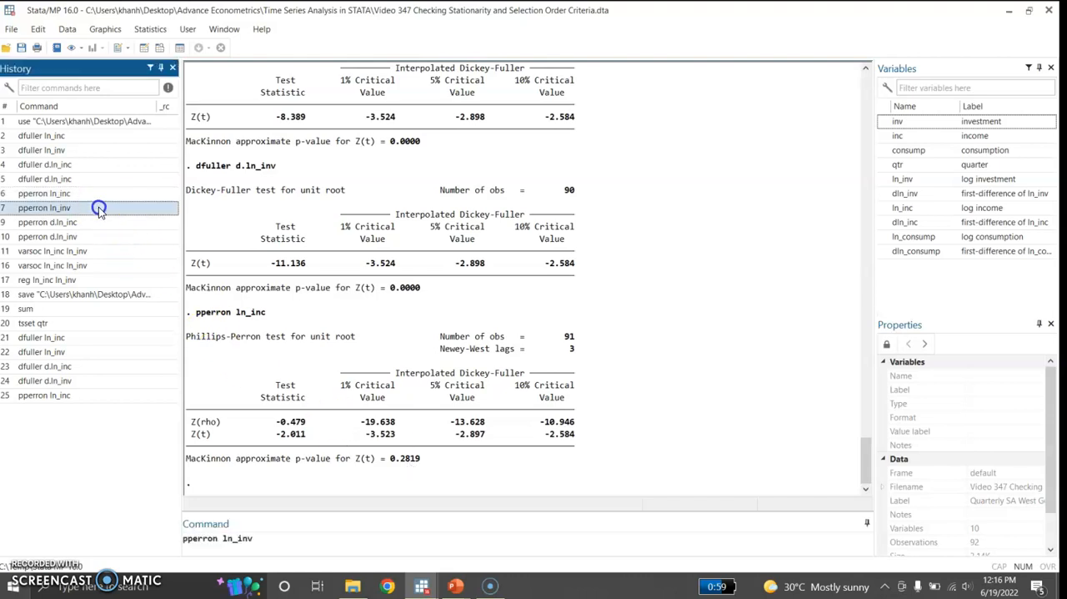
pyautogui.click(277, 544)
pyautogui.press('Return')
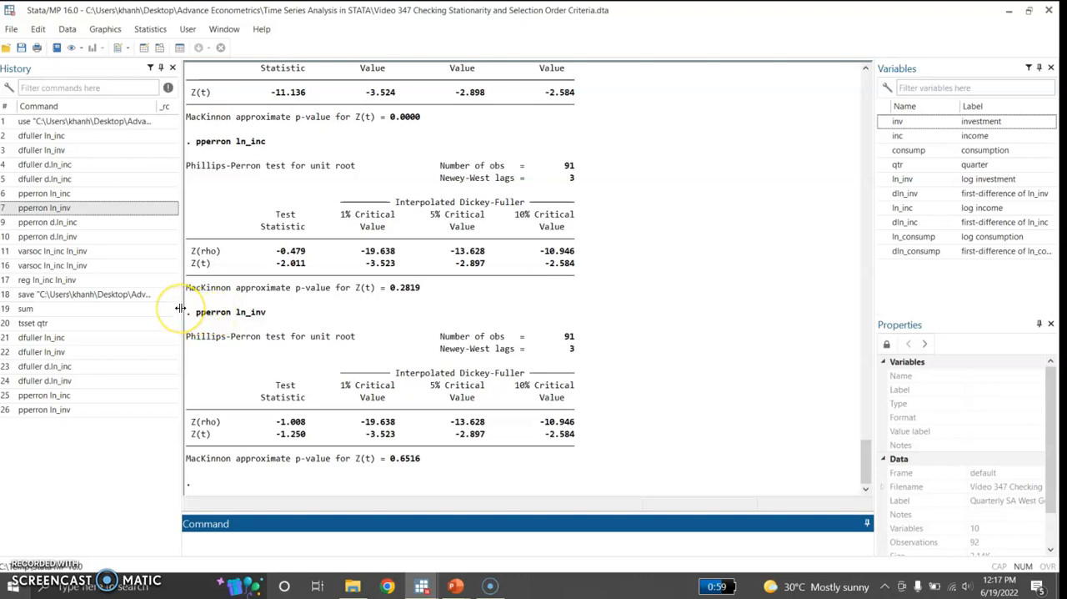
# Run Phillips-Perron unit-root tests on the first differences d.ln_inc and d.ln_inv.
pyautogui.click(96, 223)
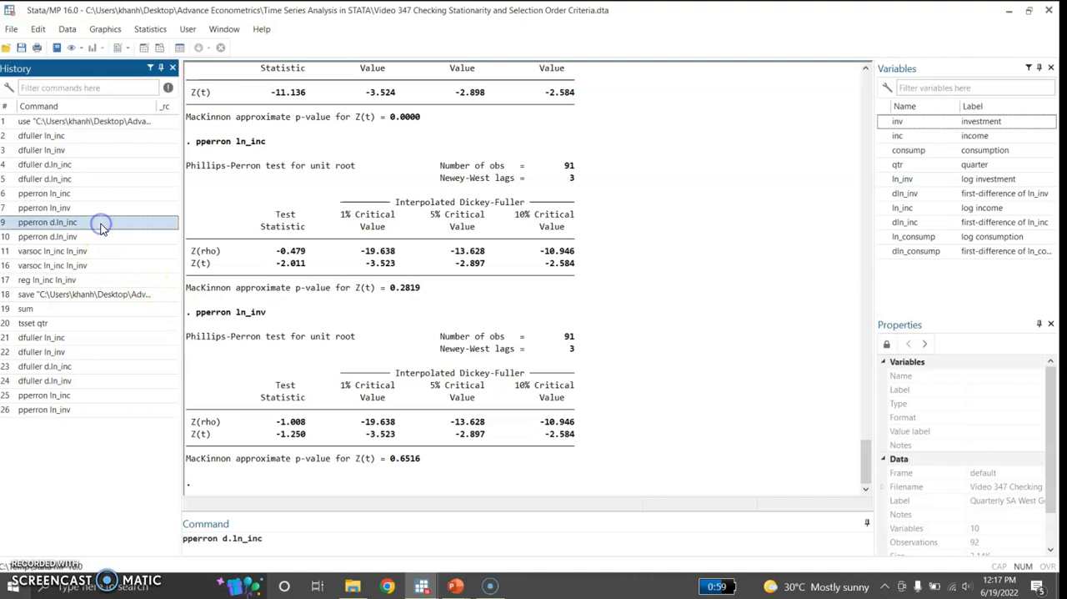
pyautogui.click(275, 544)
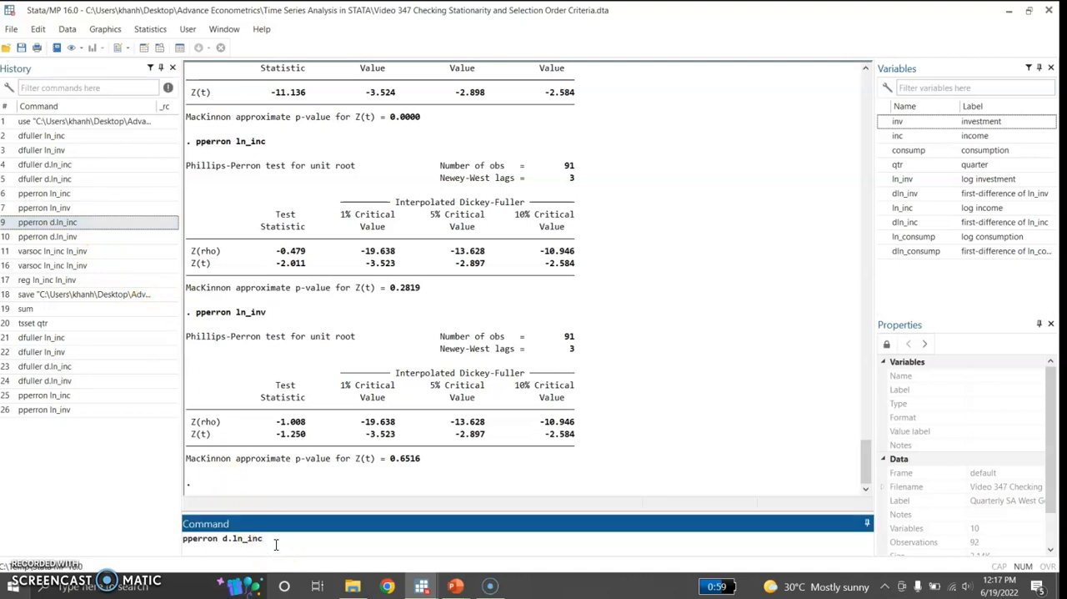
pyautogui.press('Return')
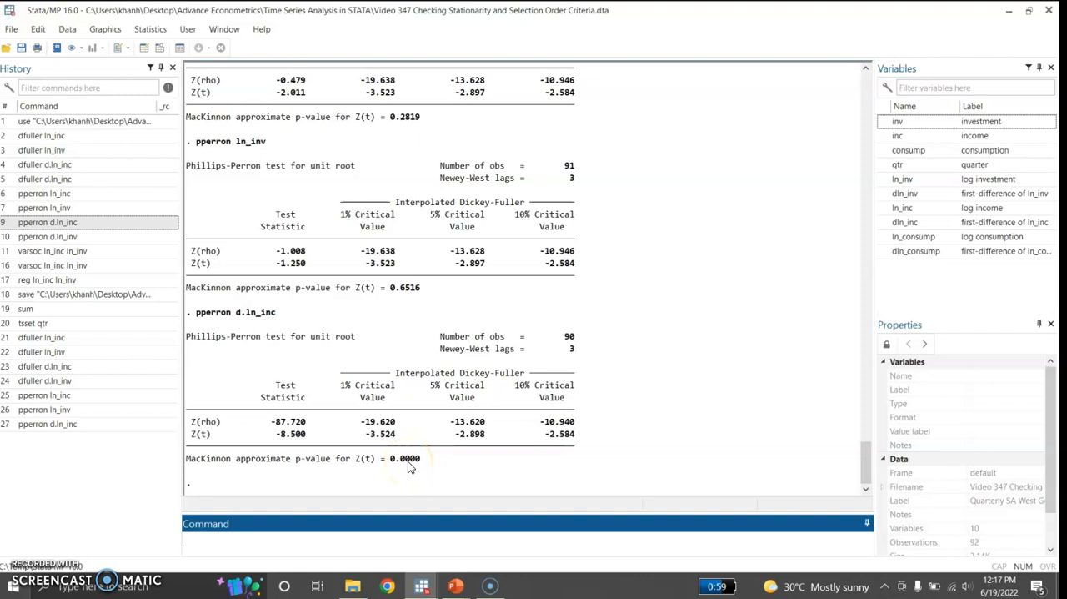
pyautogui.click(77, 237)
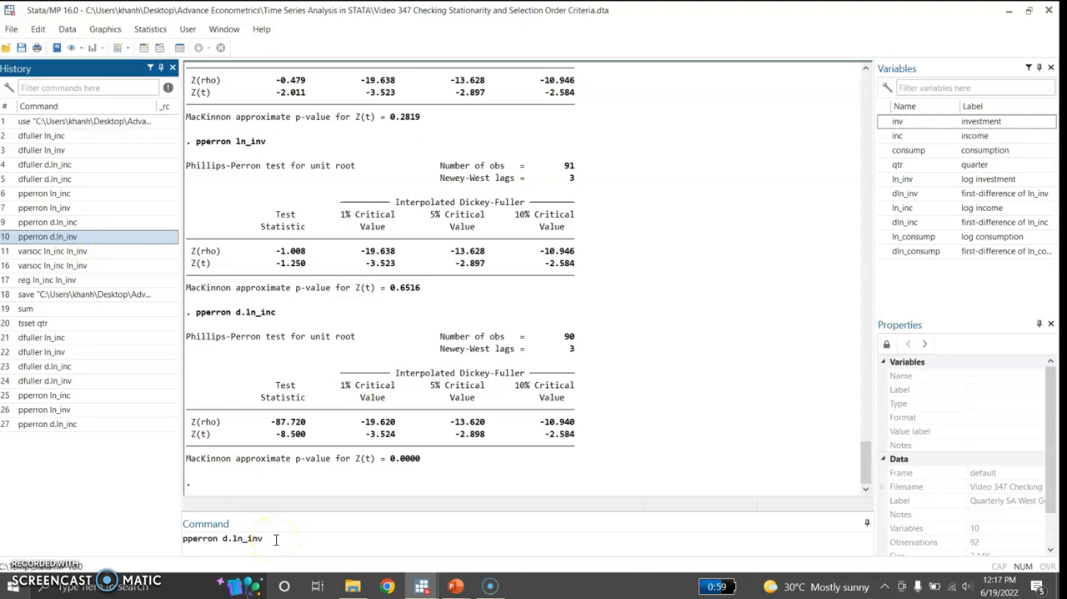
pyautogui.press('Return')
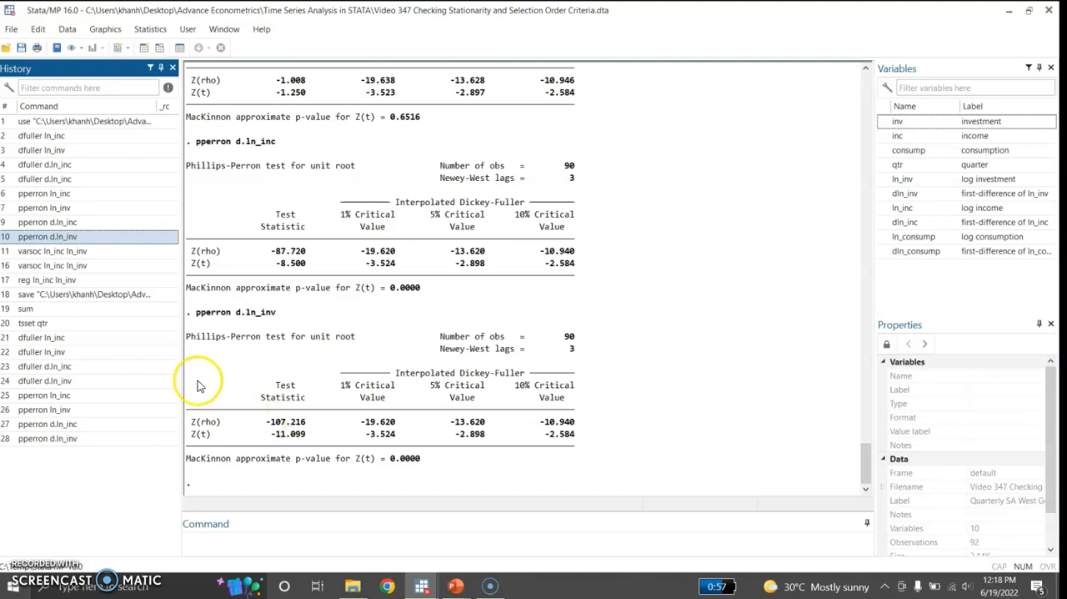
# Compute the lag selection-order criteria for ln_inc and ln_inv with varsoc.
pyautogui.click(98, 254)
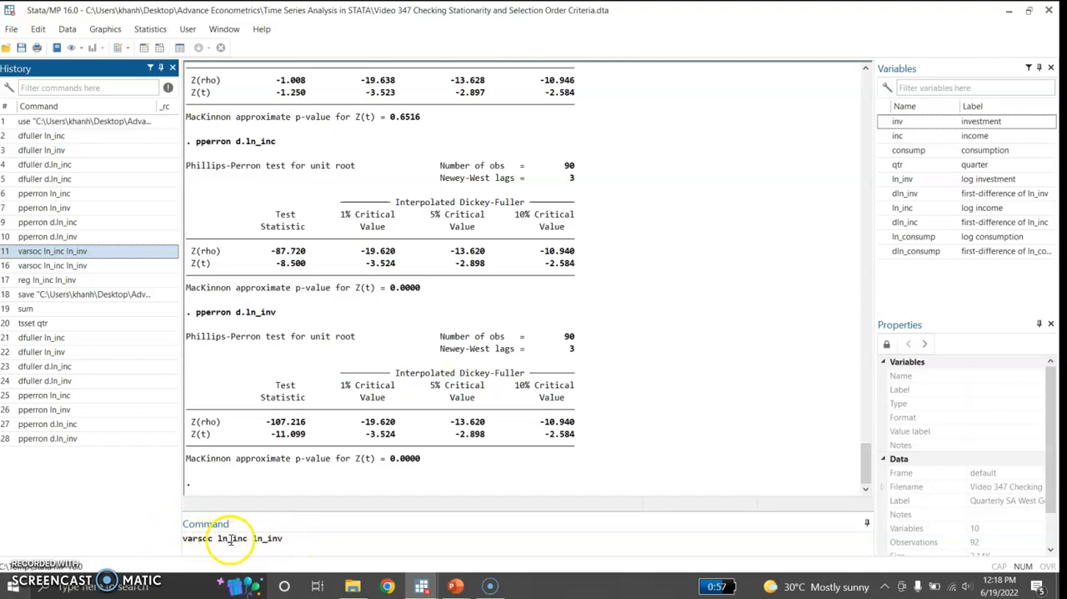
pyautogui.click(285, 538)
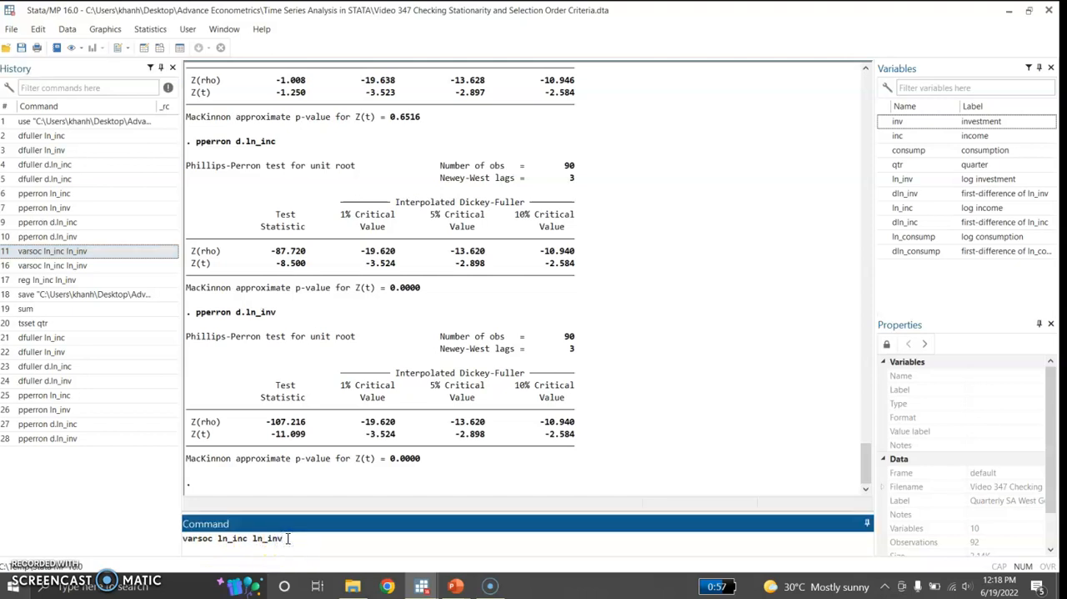
pyautogui.press('Return')
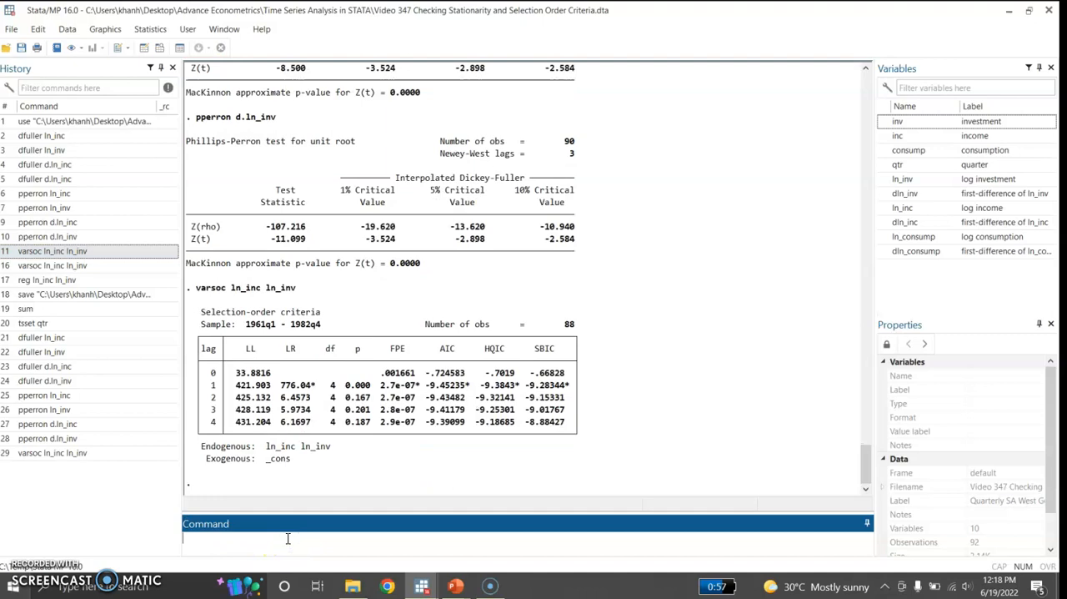
pyautogui.click(300, 410)
# Estimate the long-run relationship by regressing ln_inc on ln_inv.
pyautogui.click(83, 280)
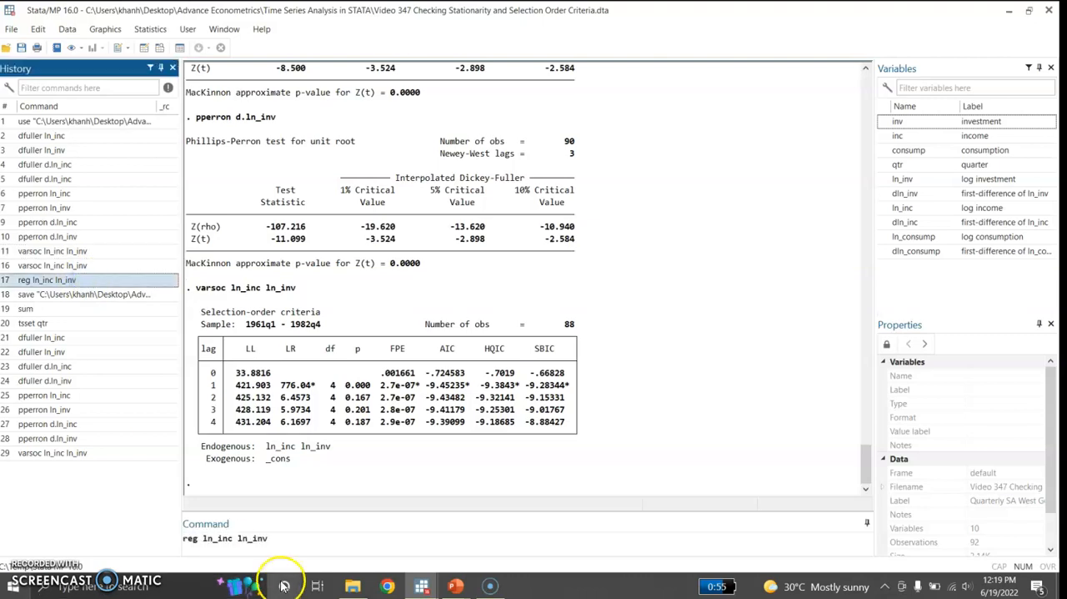
pyautogui.click(296, 544)
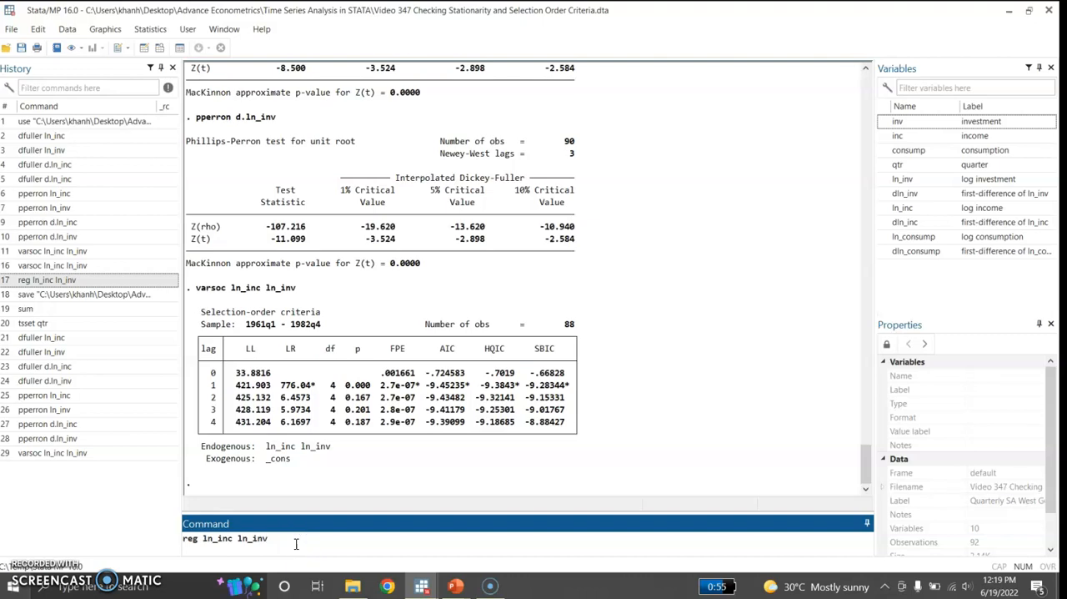
pyautogui.press('Return')
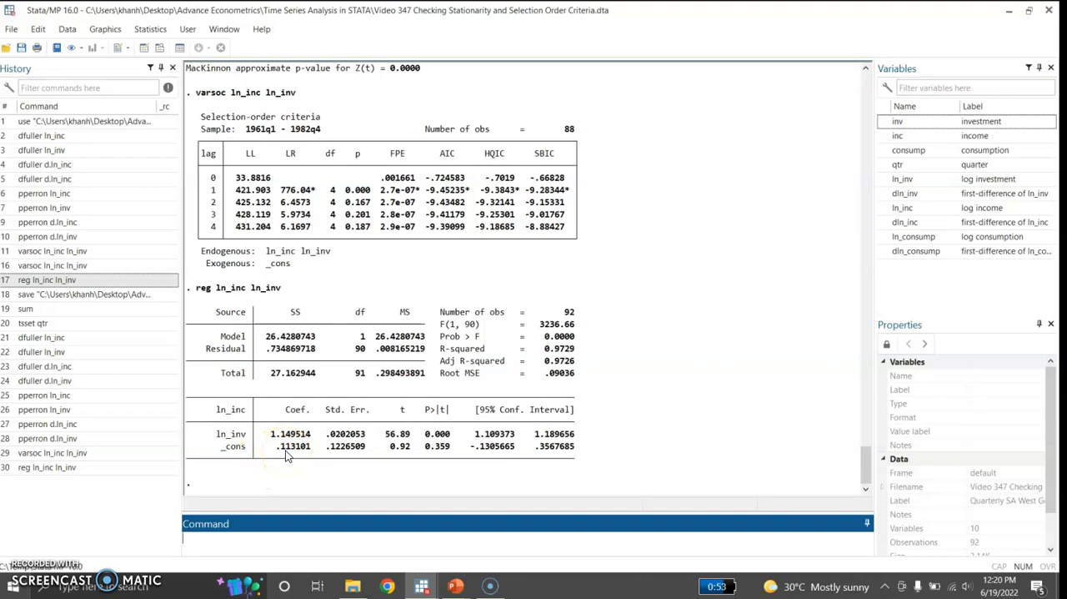
# Save the regression residuals as a new variable named uhat using predict with the resid option.
pyautogui.click(262, 546)
pyautogui.write('predict uhat, resid')
pyautogui.press('Return')
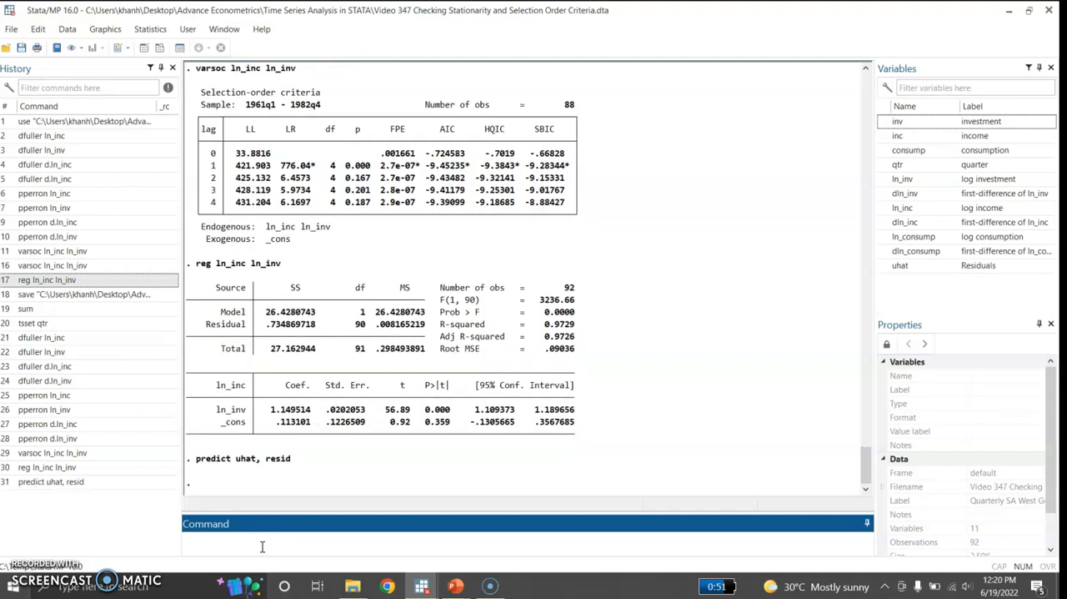
# Run the Breusch-Pagan heteroskedasticity test (hettest) using uhat.
pyautogui.click(244, 544)
pyautogui.write('hettest uhat')
pyautogui.press('Return')
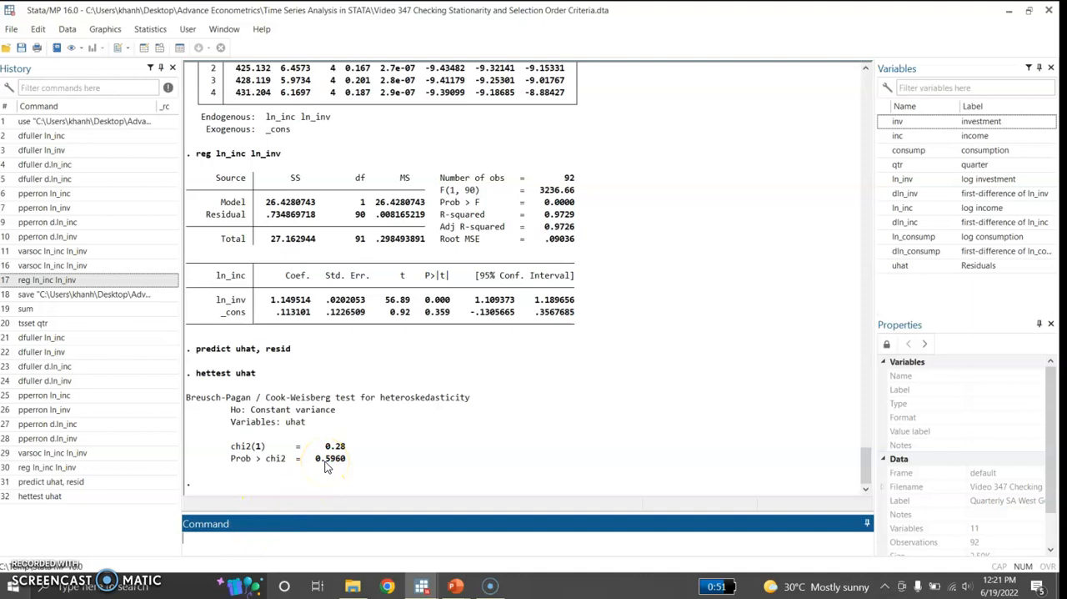
# Try to run a Shapiro-Wilk normality test (swilk) on a variable named resid.
pyautogui.click(238, 542)
pyautogui.write('swilk resid')
pyautogui.press('Return')
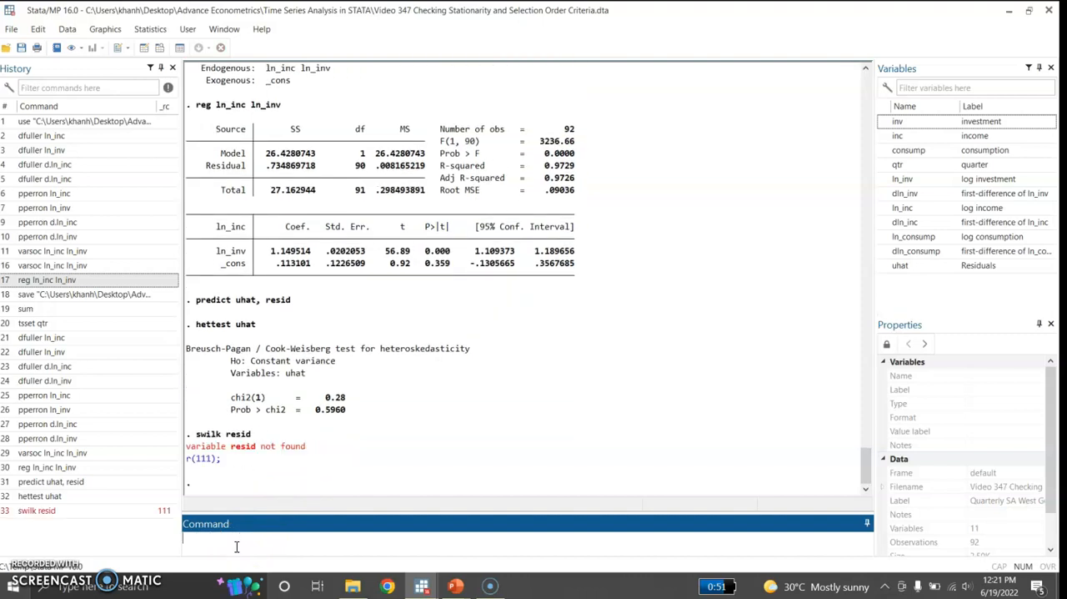
# Run the Shapiro-Wilk normality test (swilk) on the residual variable uhat.
pyautogui.write('swilk, uhat')
pyautogui.click(215, 538)
pyautogui.press('BackSpace')
pyautogui.click(235, 539)
pyautogui.press('Return')
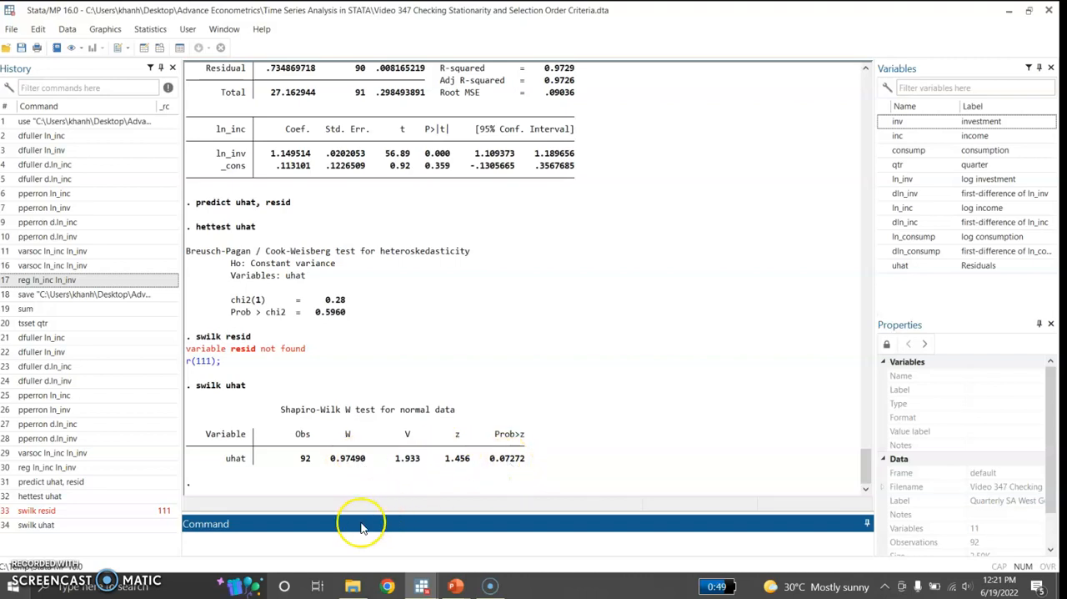
# Run the portmanteau white-noise test (wntestq) on the residual variable uhat.
pyautogui.click(287, 542)
pyautogui.write('wntest')
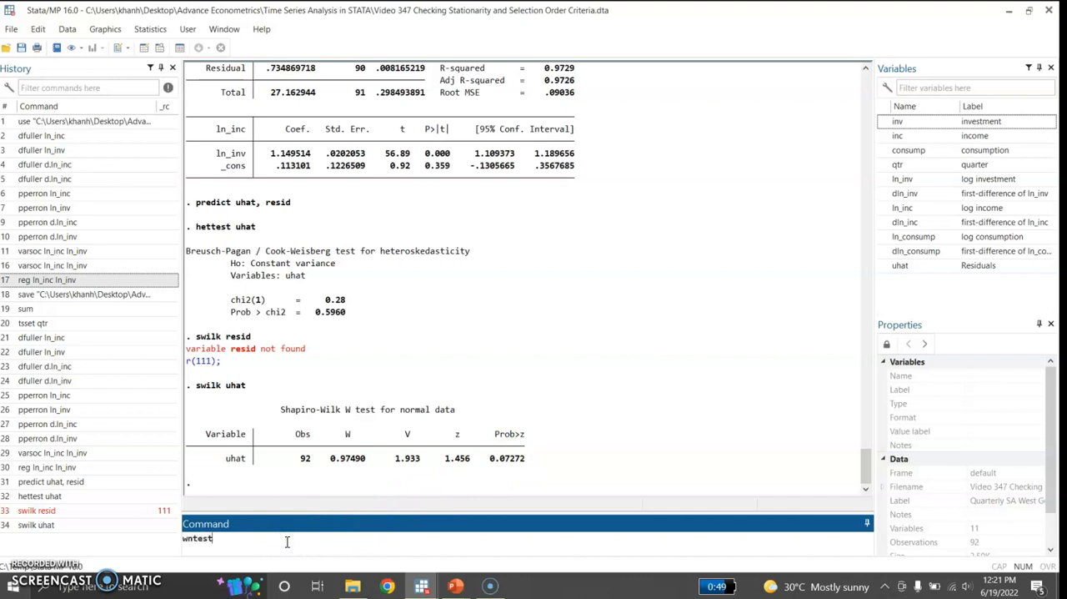
pyautogui.write('q uhat')
pyautogui.press('Return')
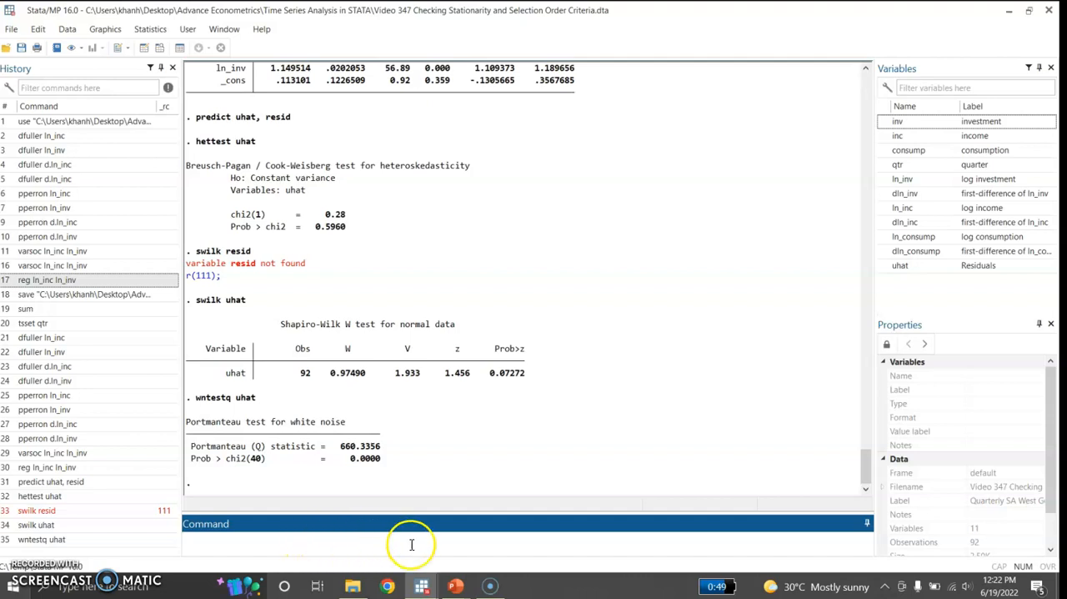
# Switch to the running PowerPoint slide show and advance to the Long-run and Short-Run Relationship slide.
pyautogui.click(454, 587)
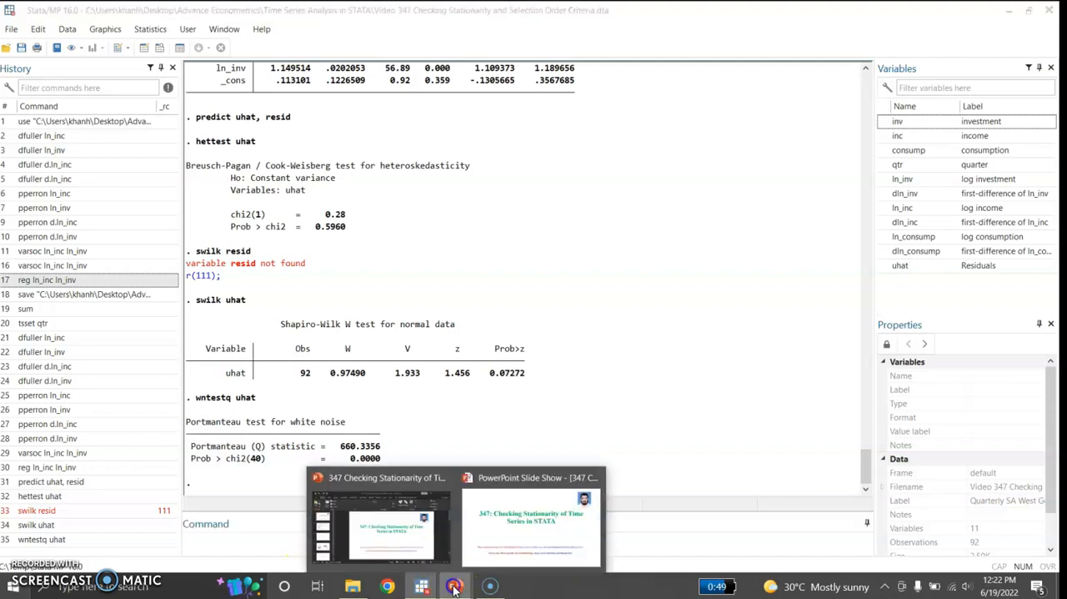
pyautogui.click(489, 534)
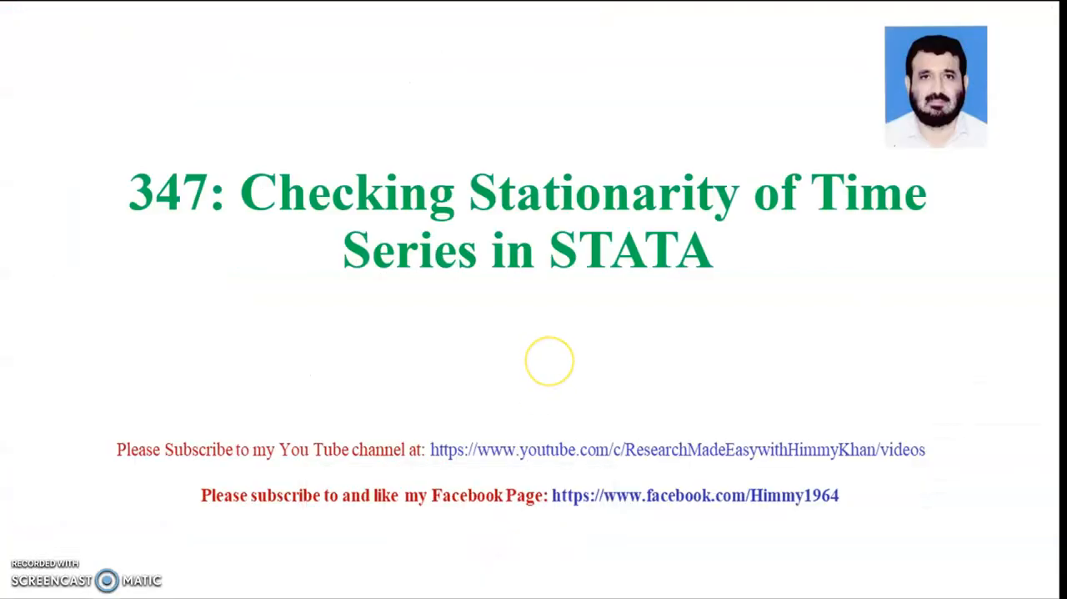
pyautogui.click(549, 361)
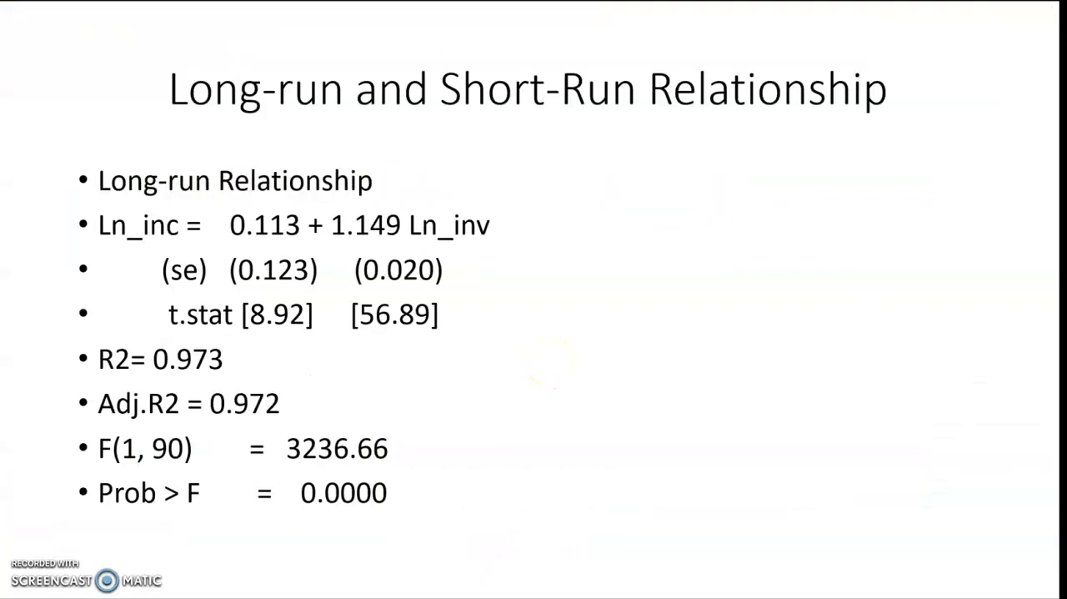